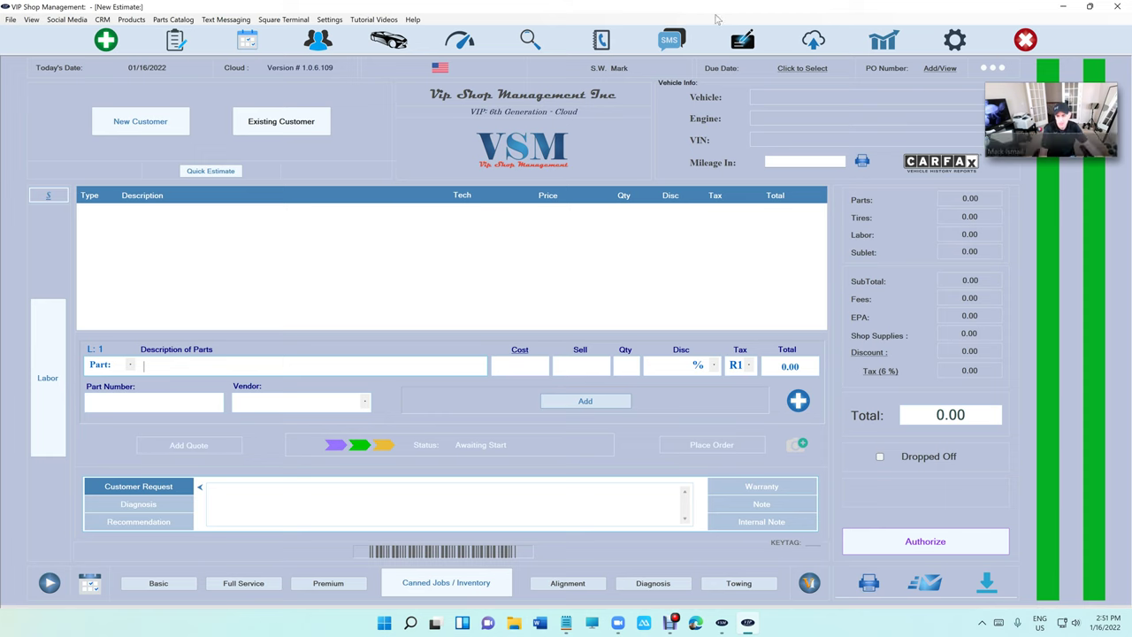
left_click(315, 126)
type("mar")
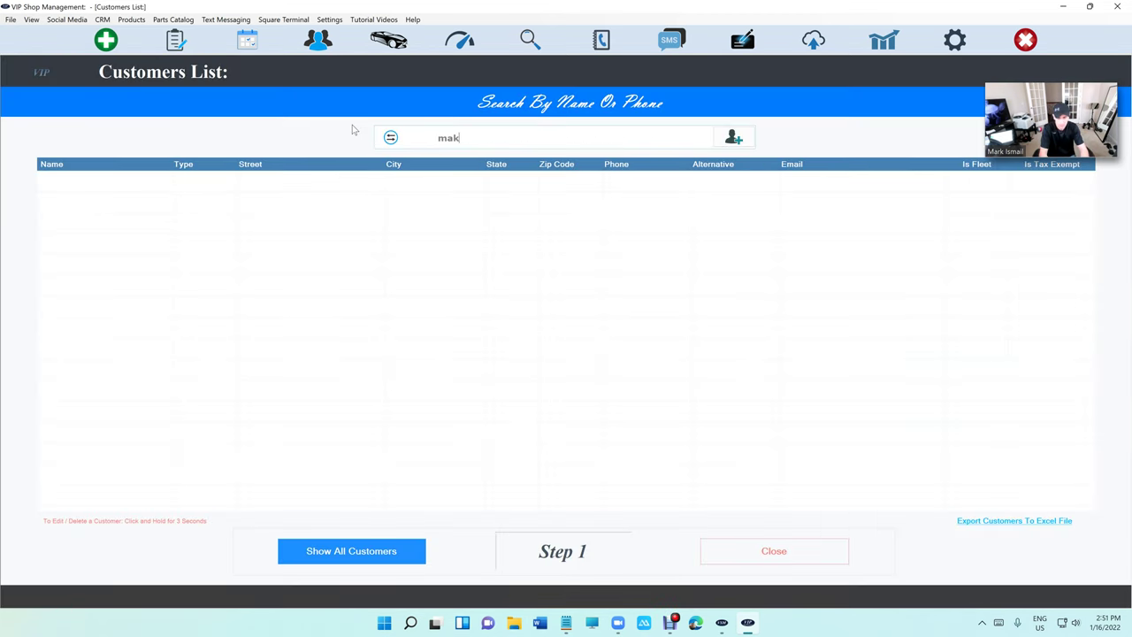
type("k")
key("BackSpace")
type("k is")
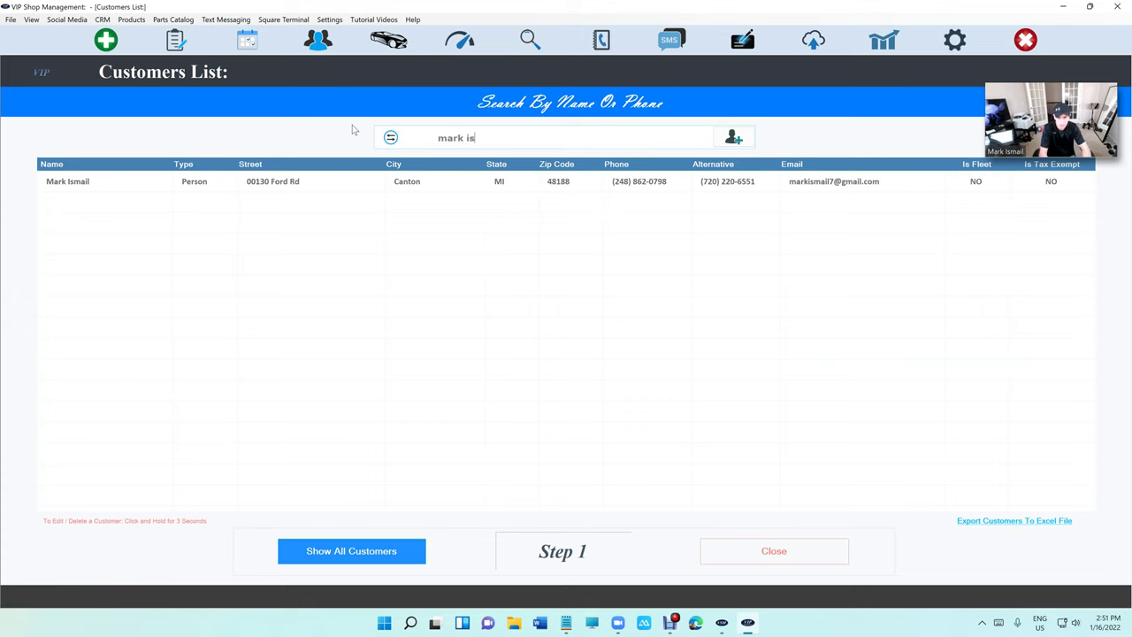
left_click(403, 181)
left_click(399, 188)
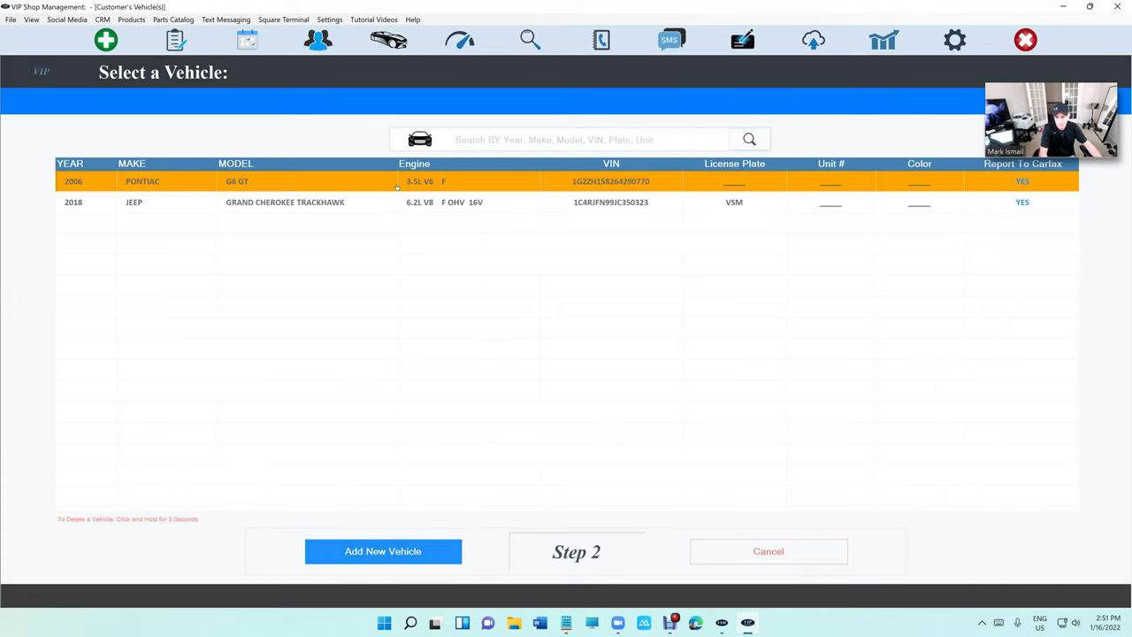
left_click(440, 359)
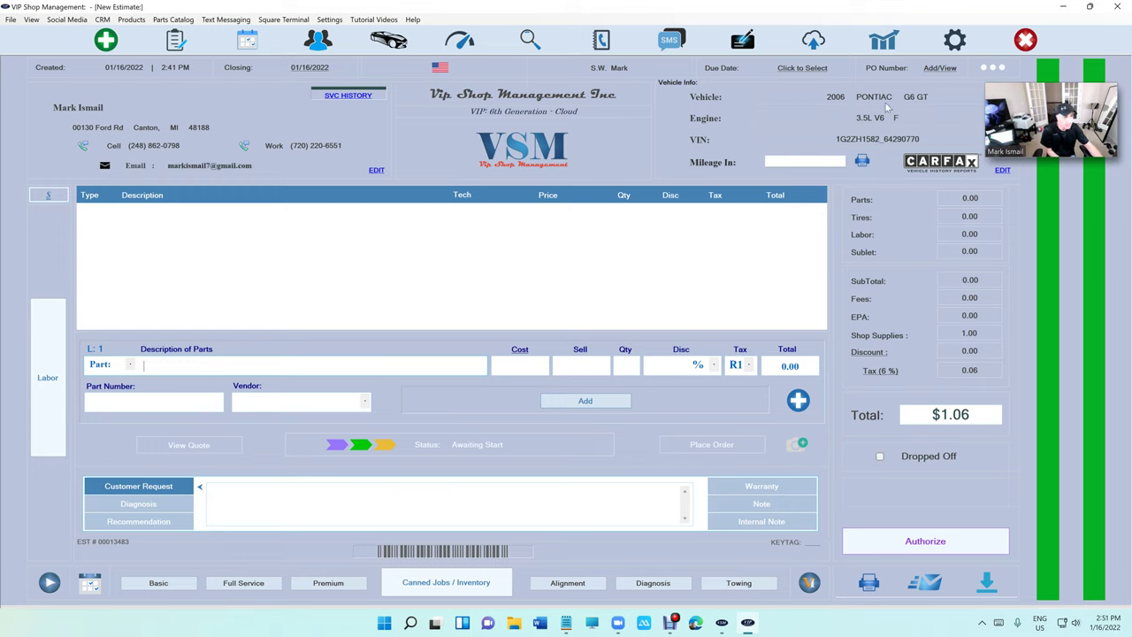
- In Nexpart, search 'spark' and add the six ACDelco Rapidfire spark plugs to the cart
left_click(798, 400)
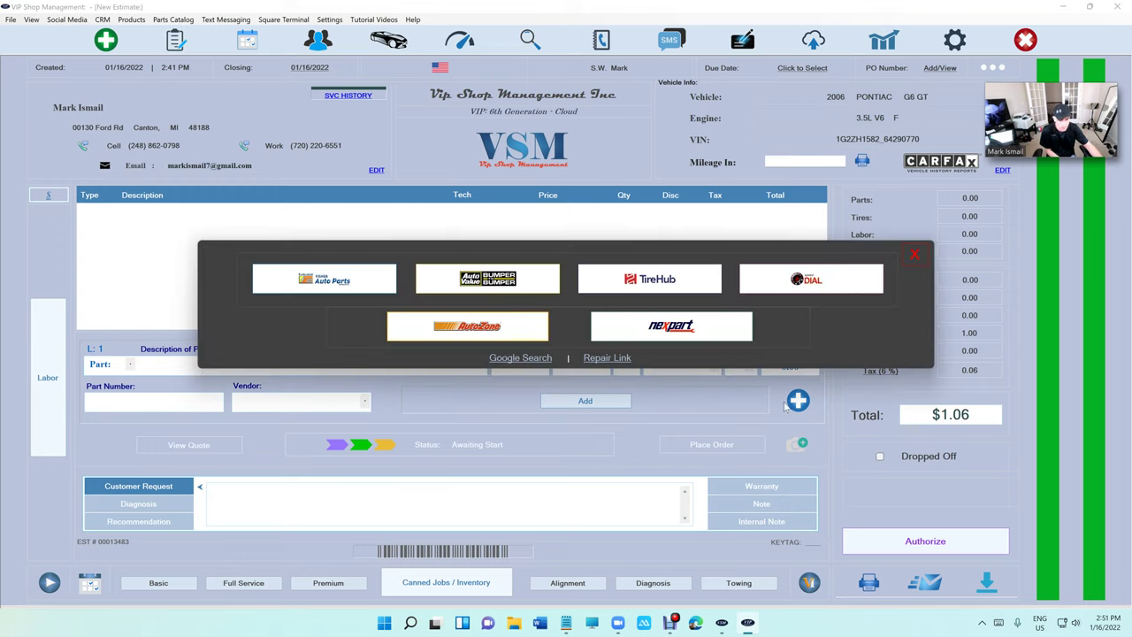
left_click(662, 327)
left_click(476, 255)
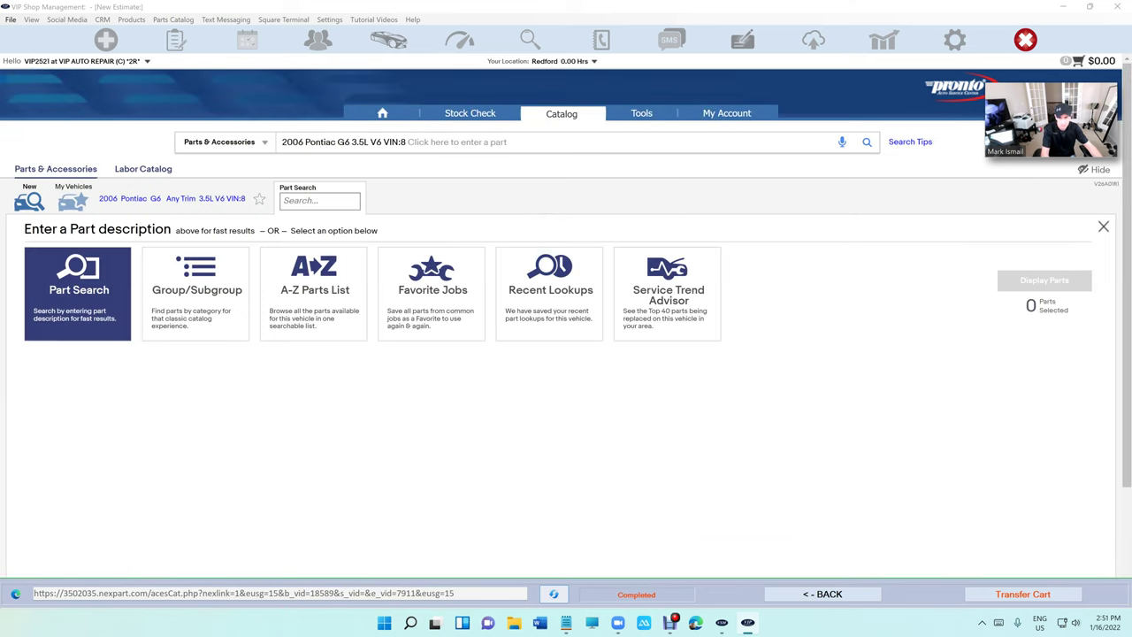
type("spark")
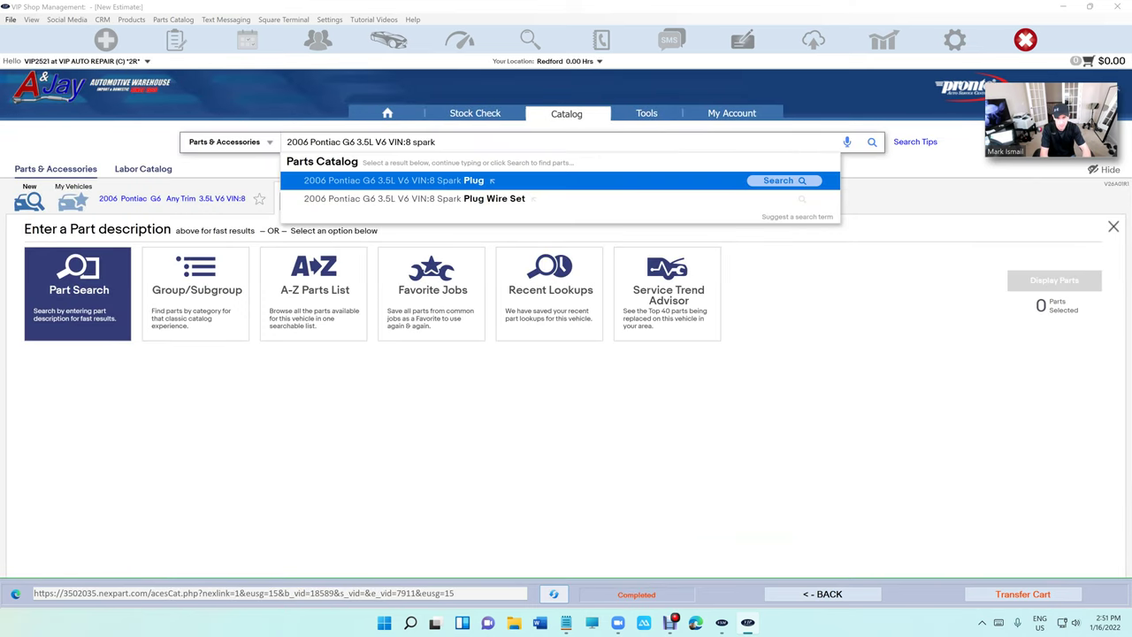
left_click(469, 184)
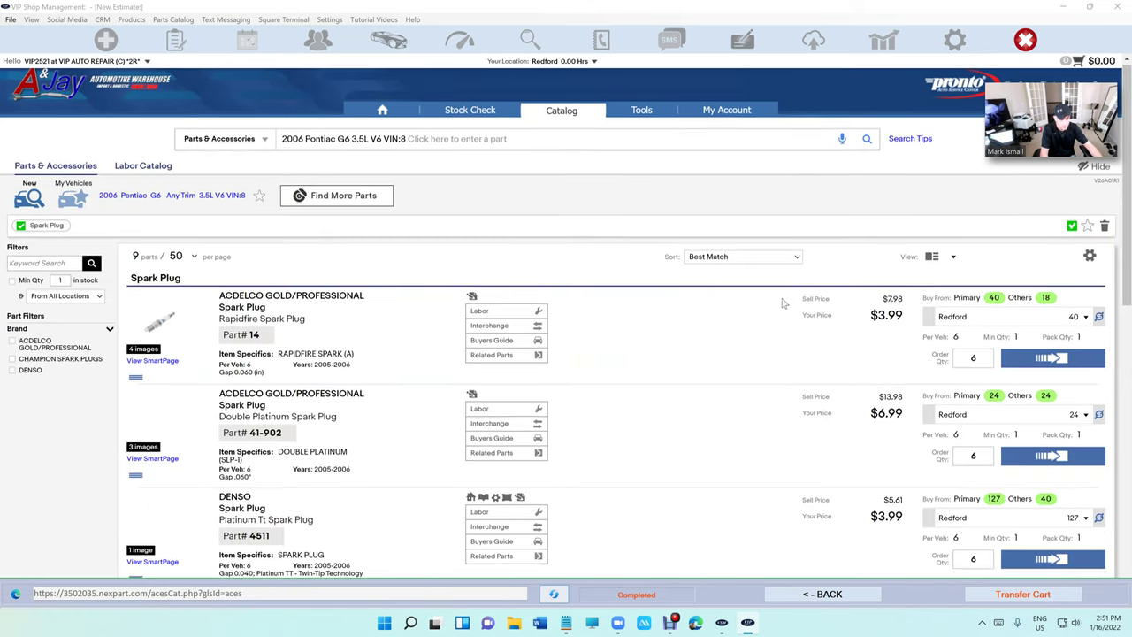
left_click(1026, 358)
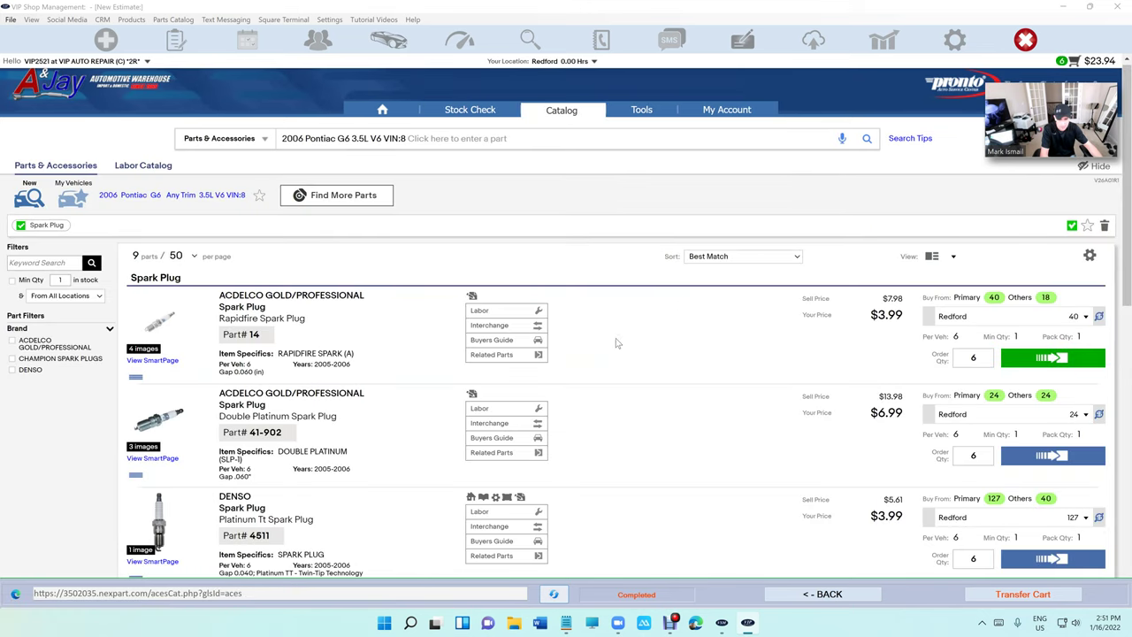
- Add 1.30 hours of spark plug replacement labor to the cart
left_click(529, 311)
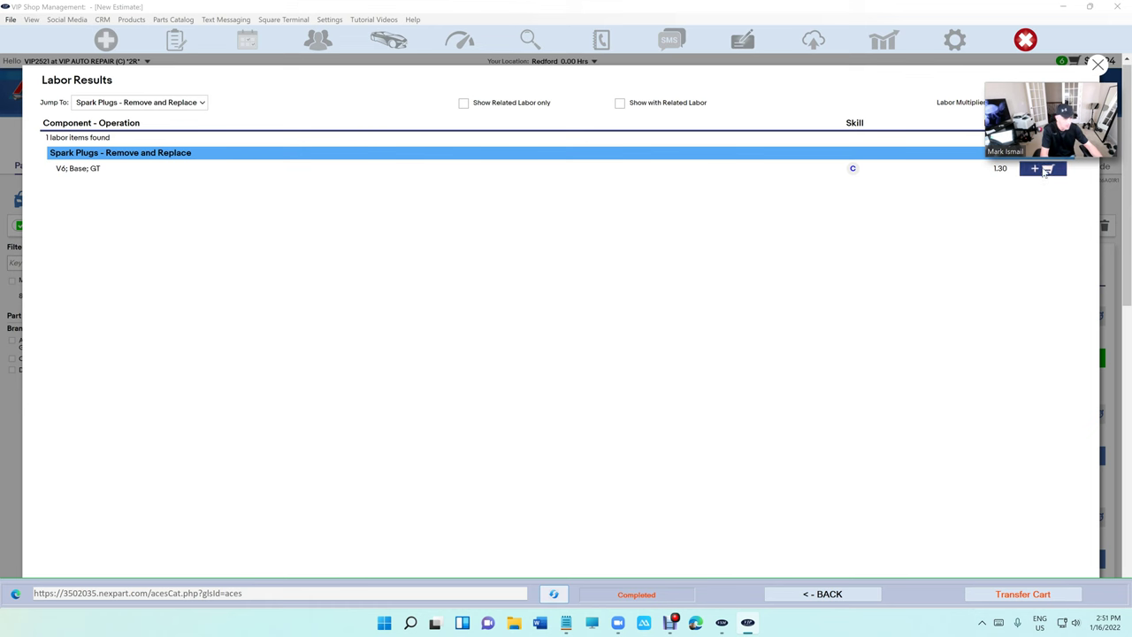
left_click(1044, 169)
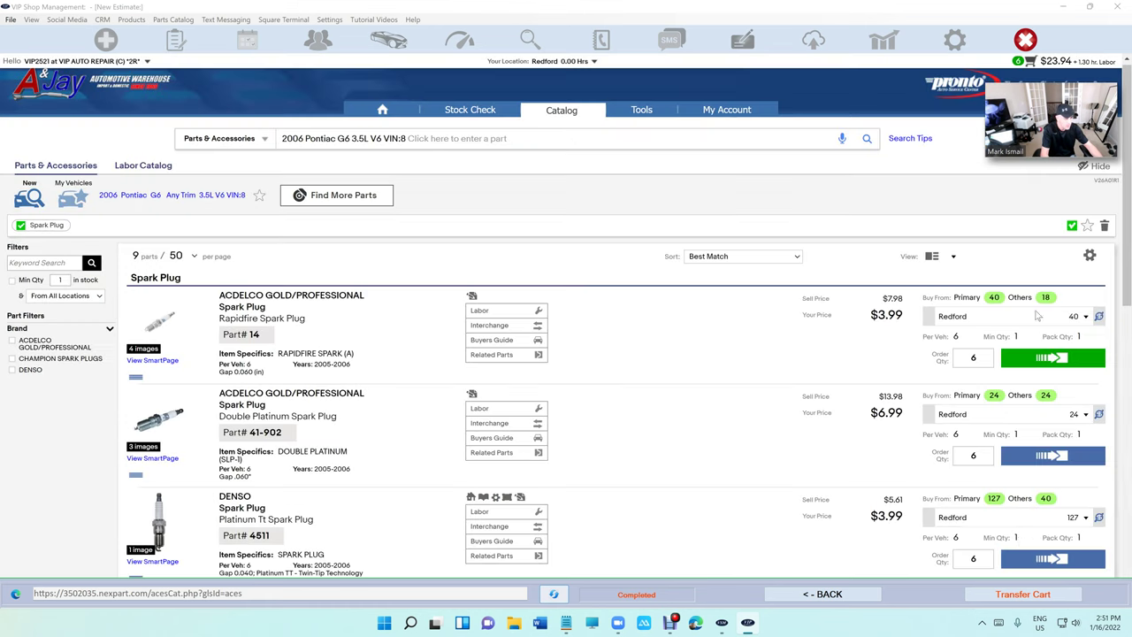
left_click(1097, 65)
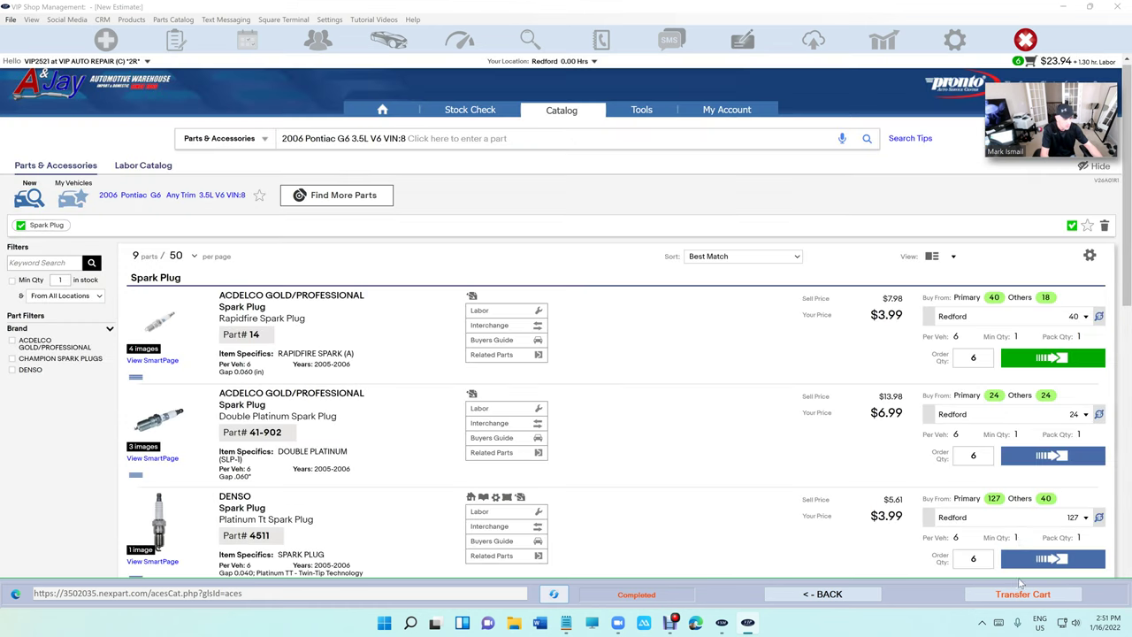
- Transfer the Nexpart cart's spark plugs and labor into the estimate
left_click(1023, 593)
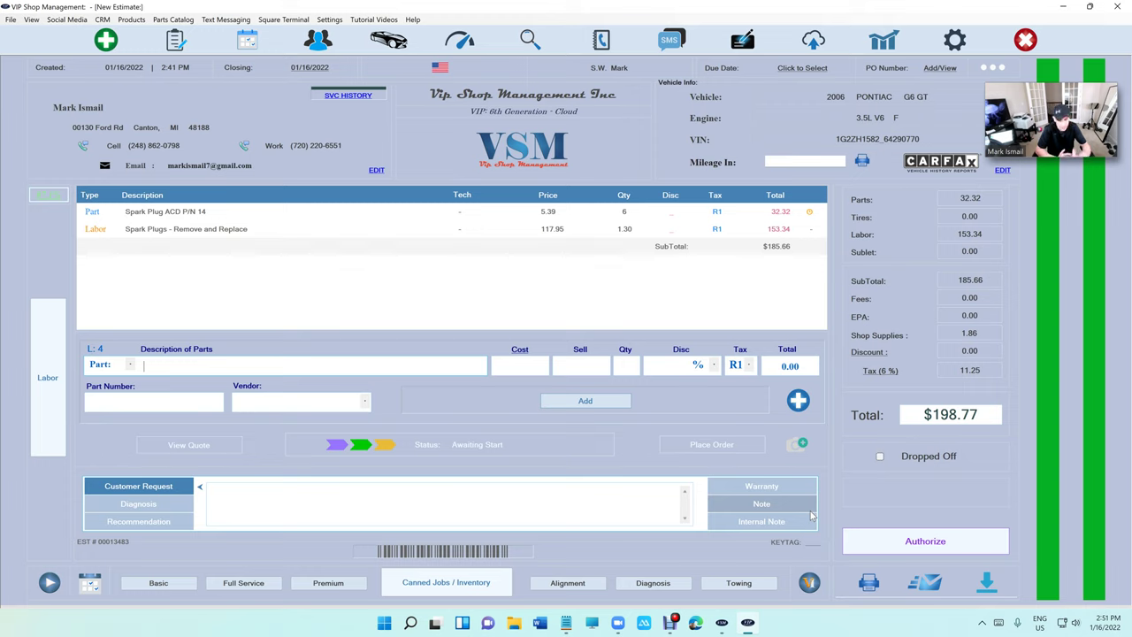
- Add photos IMG_0544 and IMG_0546 of the spark plugs to the estimate
left_click(800, 445)
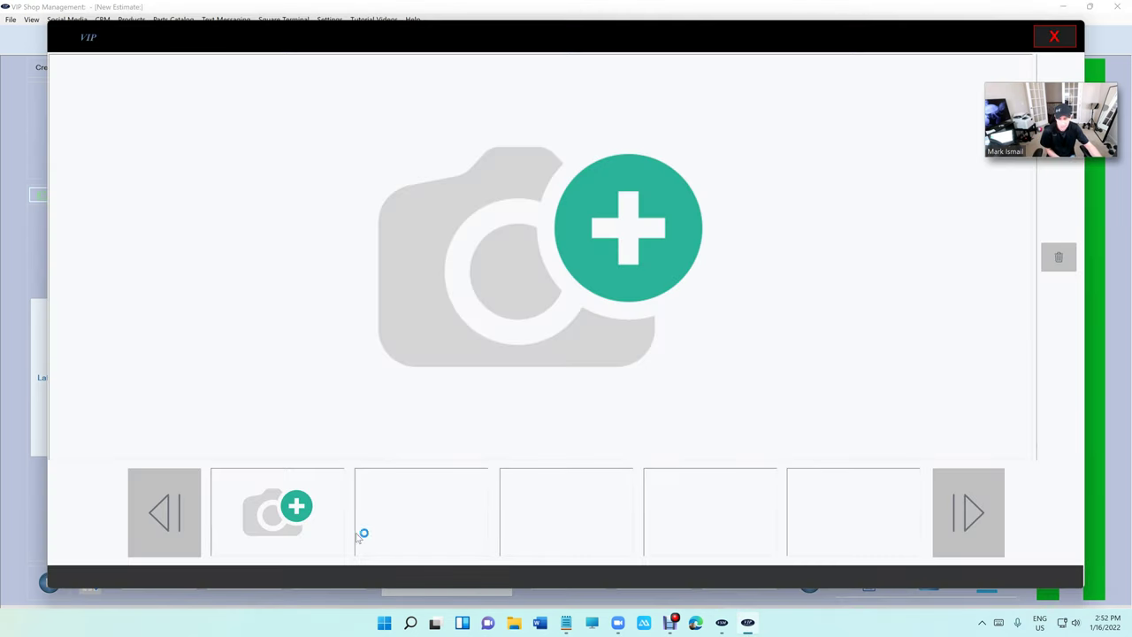
left_click(277, 512)
left_click(184, 119)
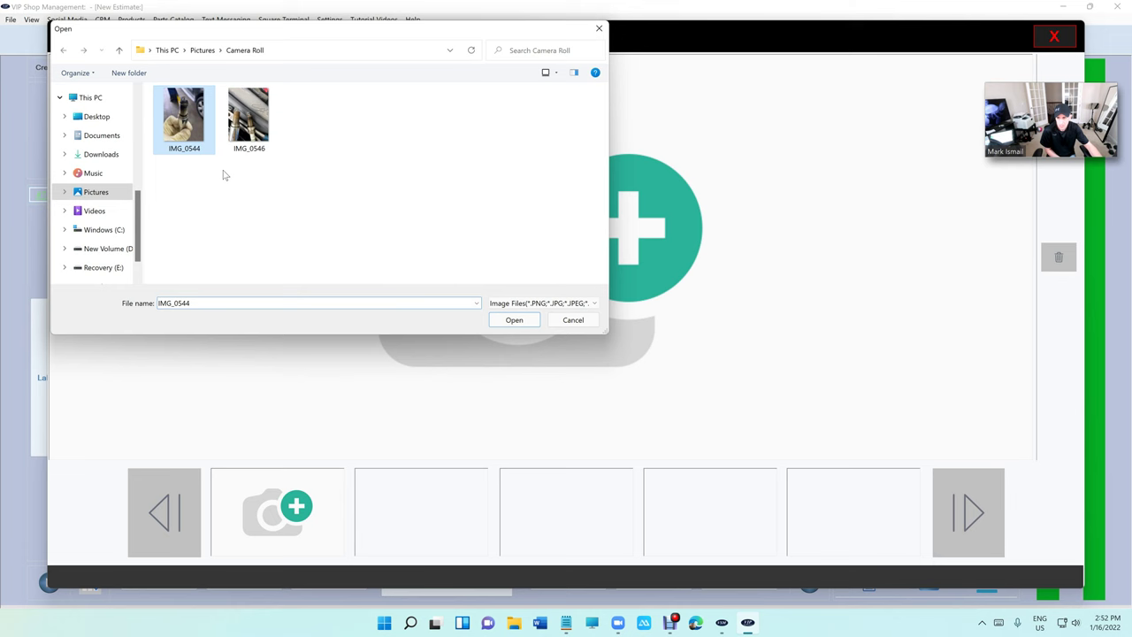
left_click(513, 320)
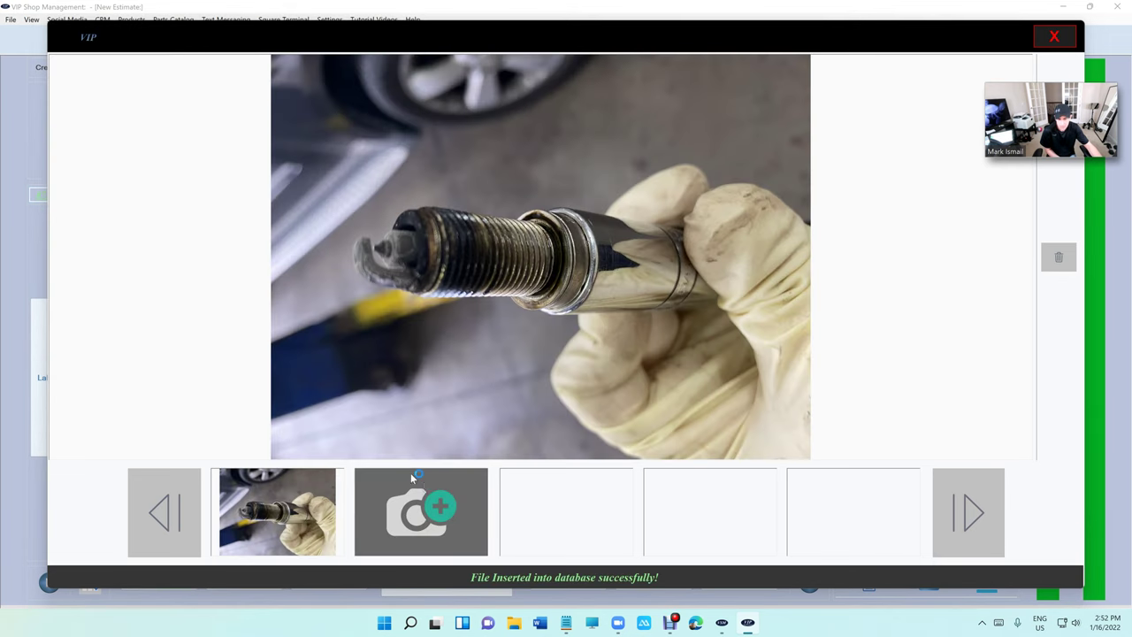
left_click(415, 478)
left_click(247, 115)
left_click(521, 329)
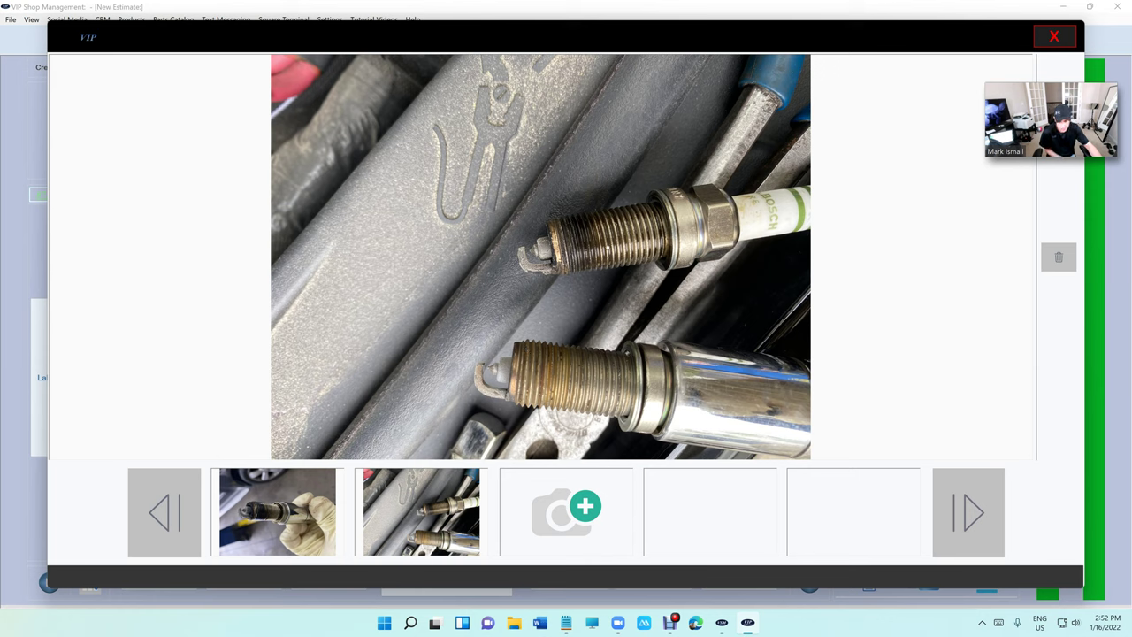
- Review both spark plug photos full size, then close the photo window
left_click(277, 511)
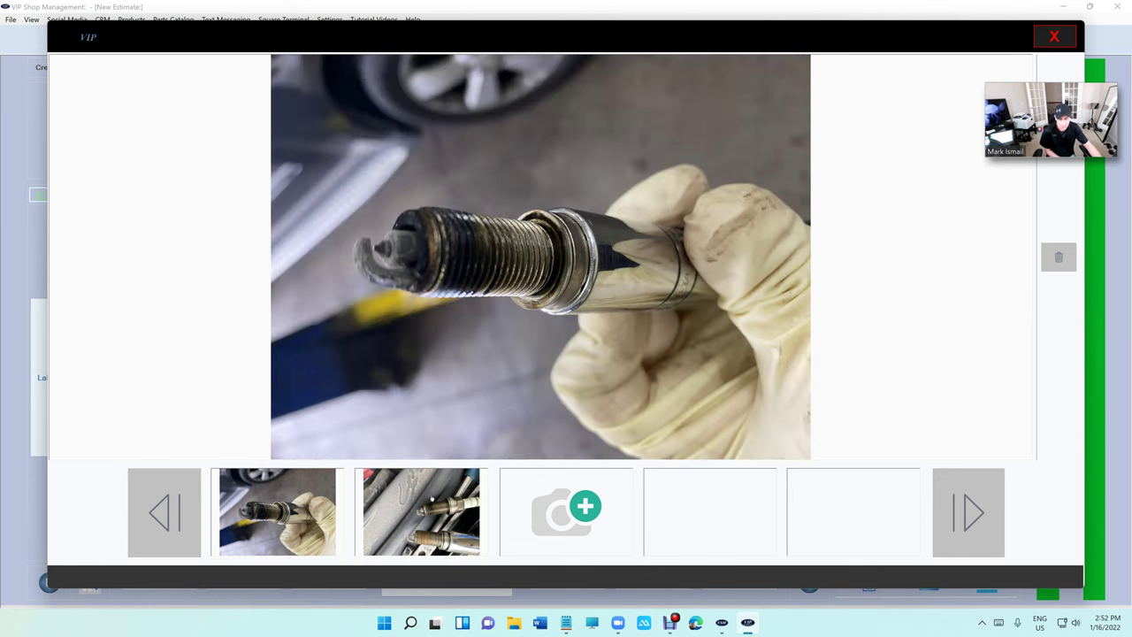
left_click(358, 530)
left_click(341, 504)
left_click(1052, 36)
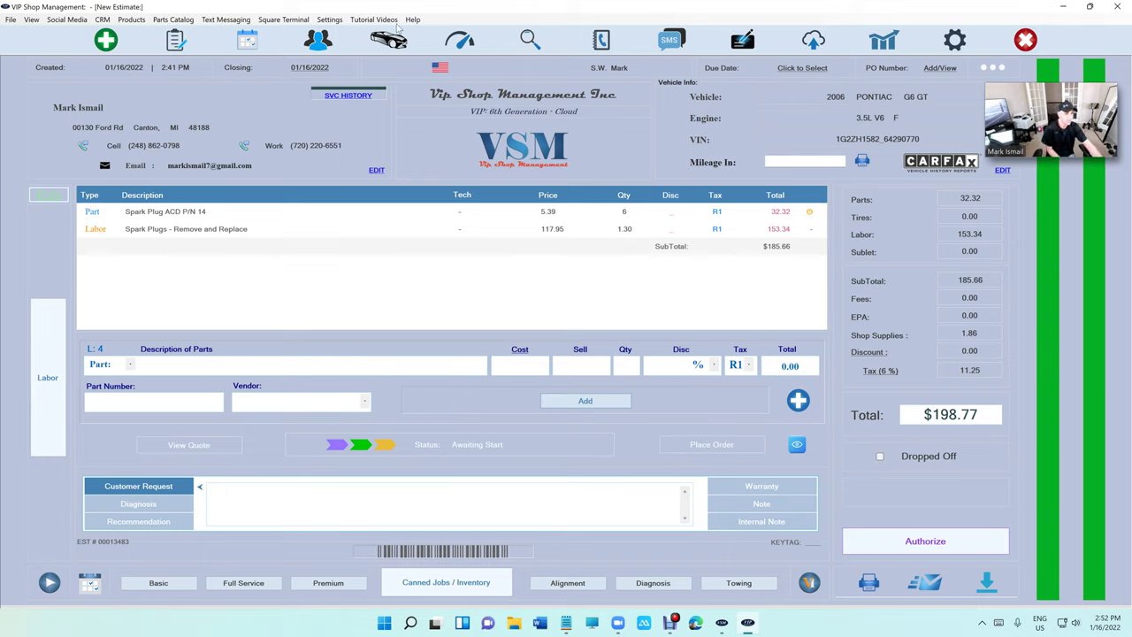
- Start an approval text and attach the estimate PDF link with both photos ticked
left_click(83, 145)
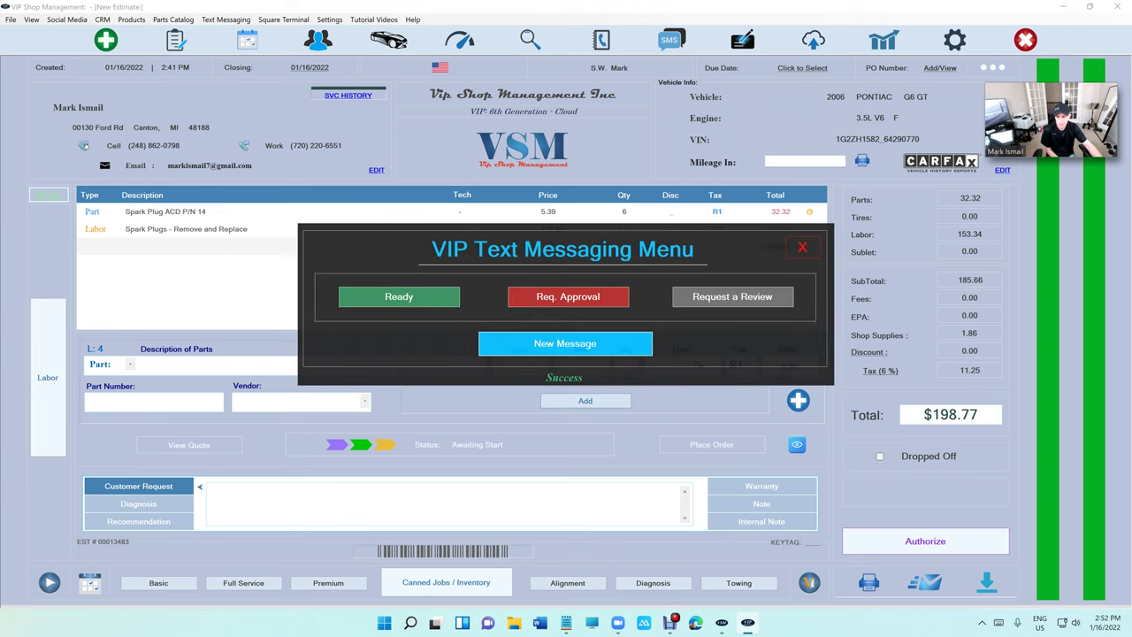
left_click(568, 296)
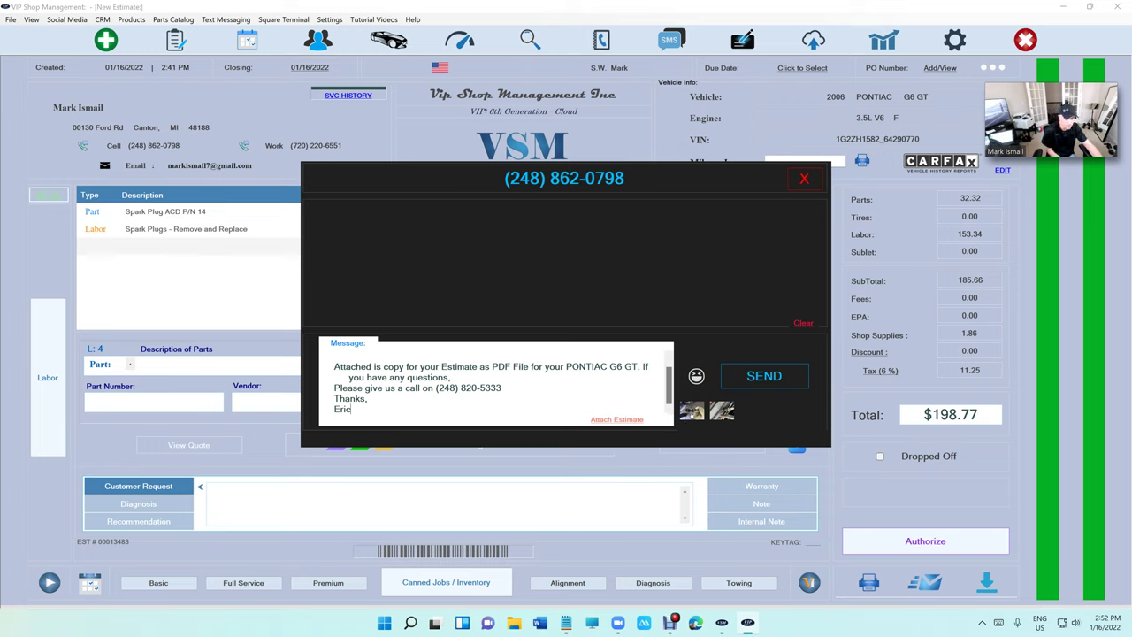
left_click(720, 411)
left_click(692, 410)
left_click(721, 410)
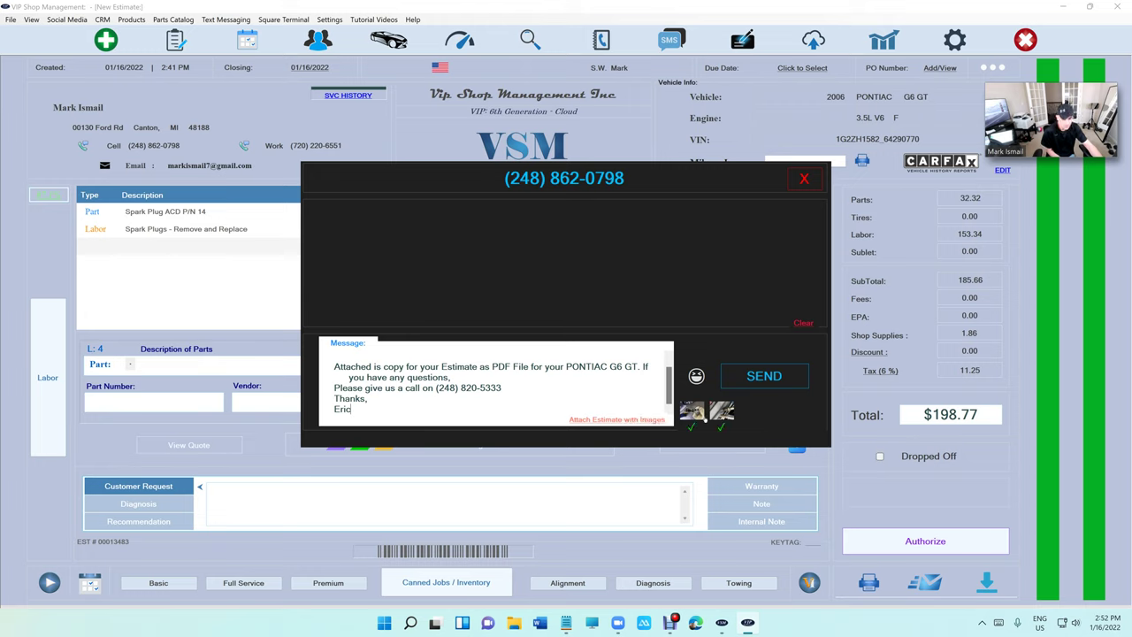
left_click(721, 410)
left_click(691, 411)
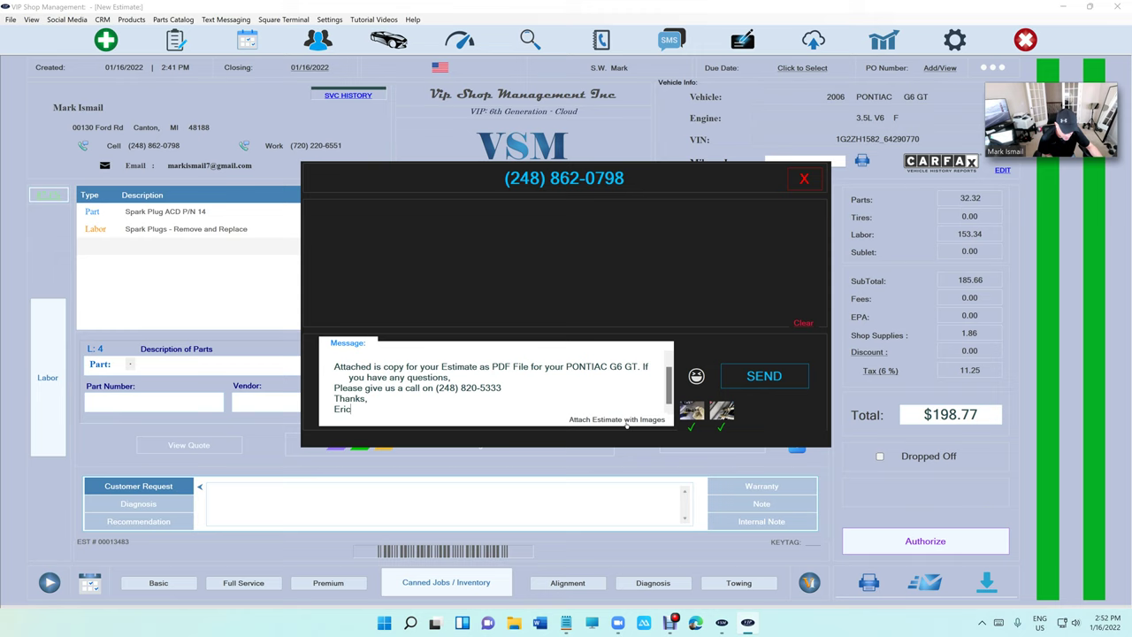
left_click(626, 421)
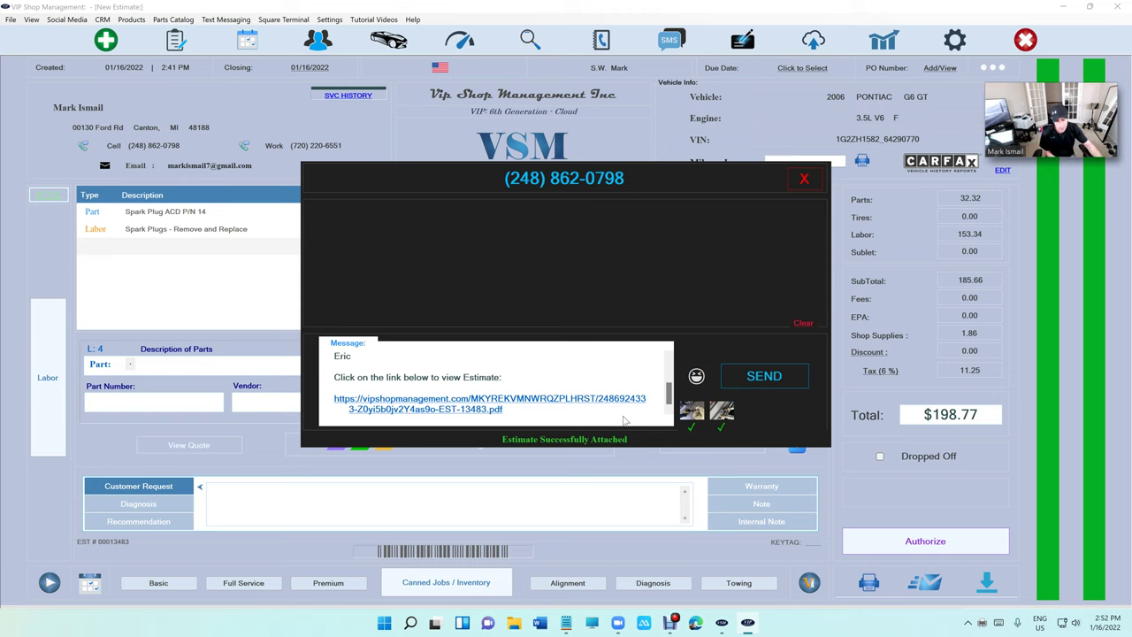
- Send the estimate link text to the customer and close the SMS window
left_click_drag(505, 409, 335, 398)
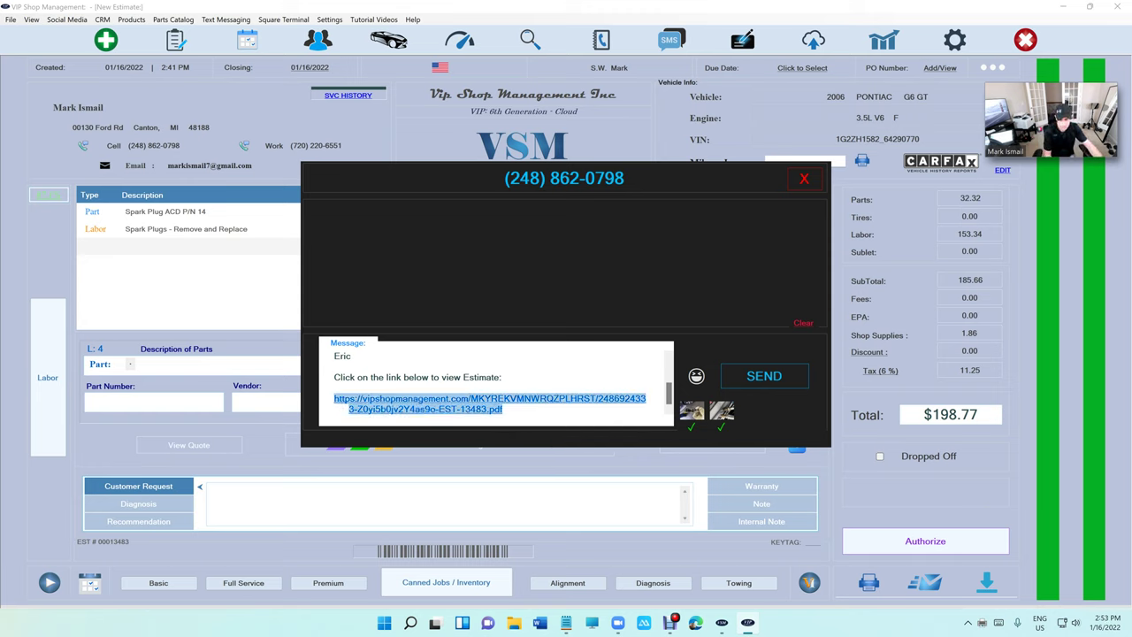
left_click(697, 623)
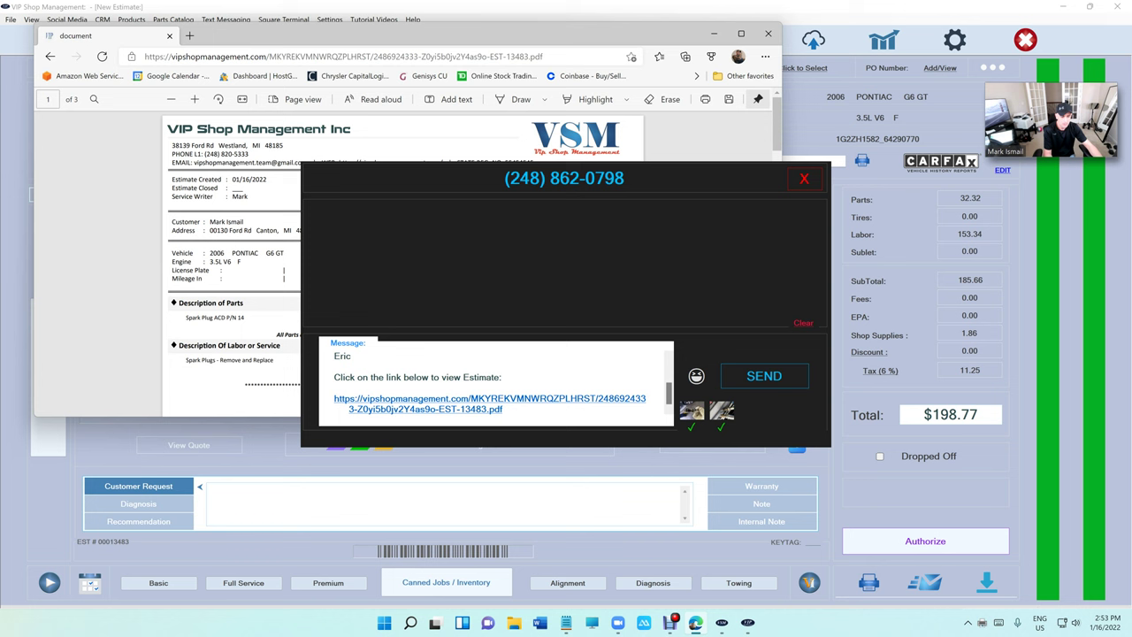
left_click(764, 376)
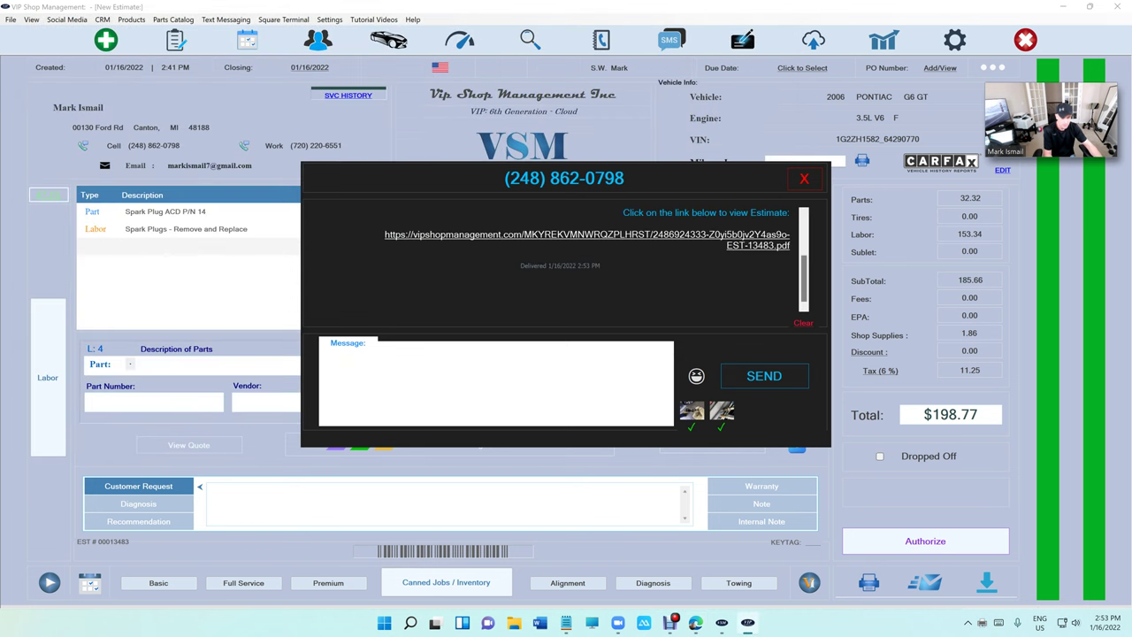
left_click(803, 178)
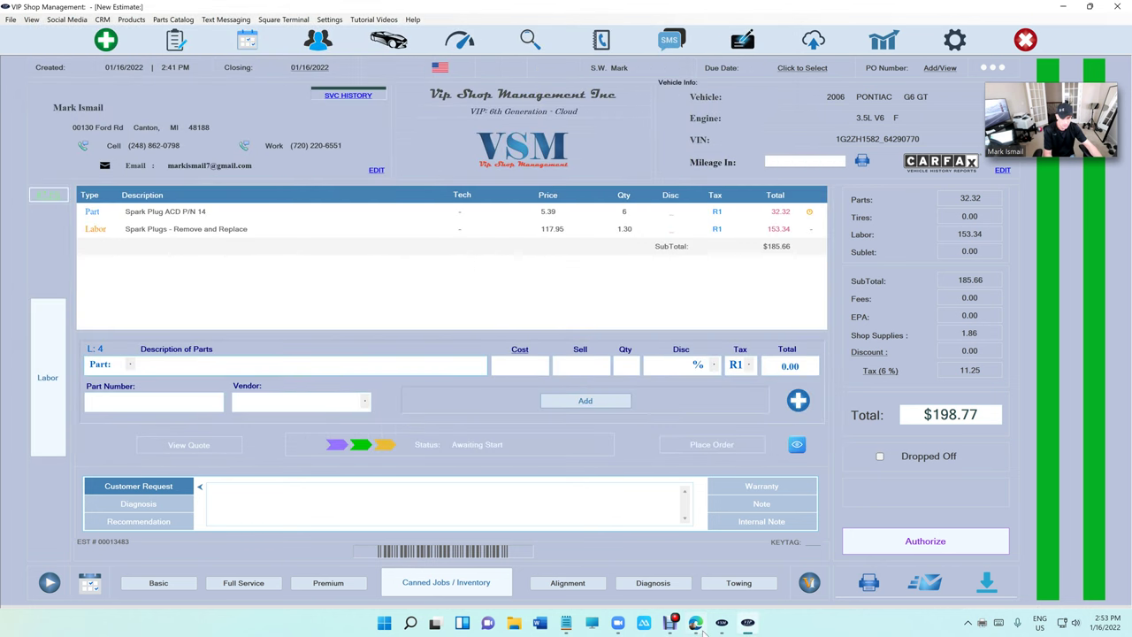
left_click(695, 623)
- Maximize Edge and scroll through the three-page estimate PDF, highlighting the spark plug line
left_click(742, 33)
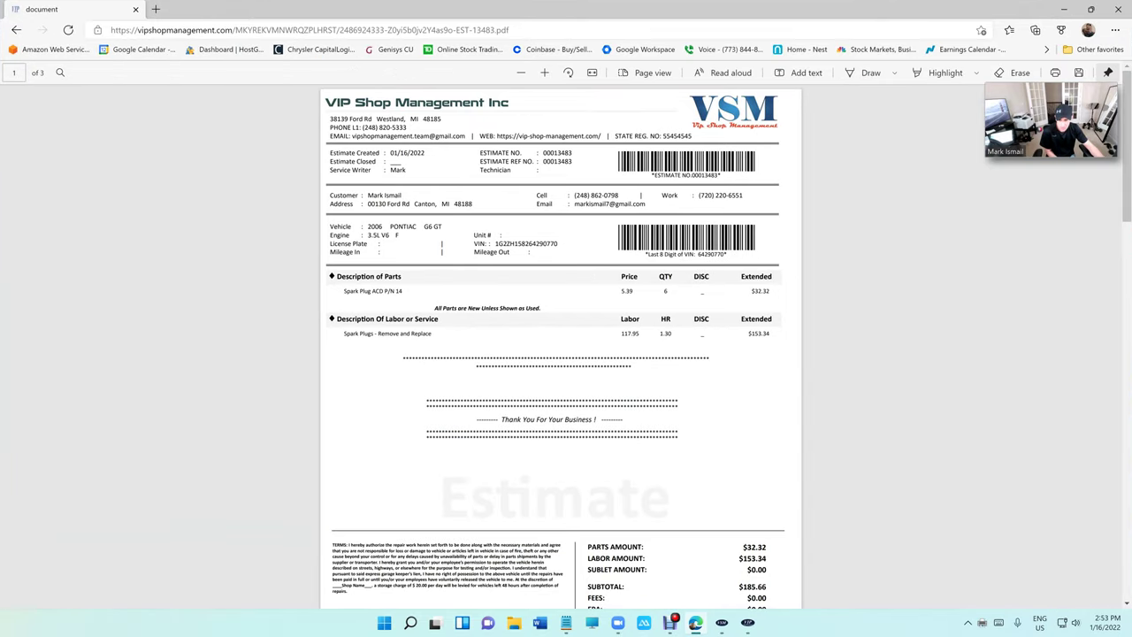
left_click_drag(344, 291, 402, 291)
left_click_drag(378, 334, 432, 333)
scroll(472, 340, "down", 3)
scroll(470, 336, "down", 1)
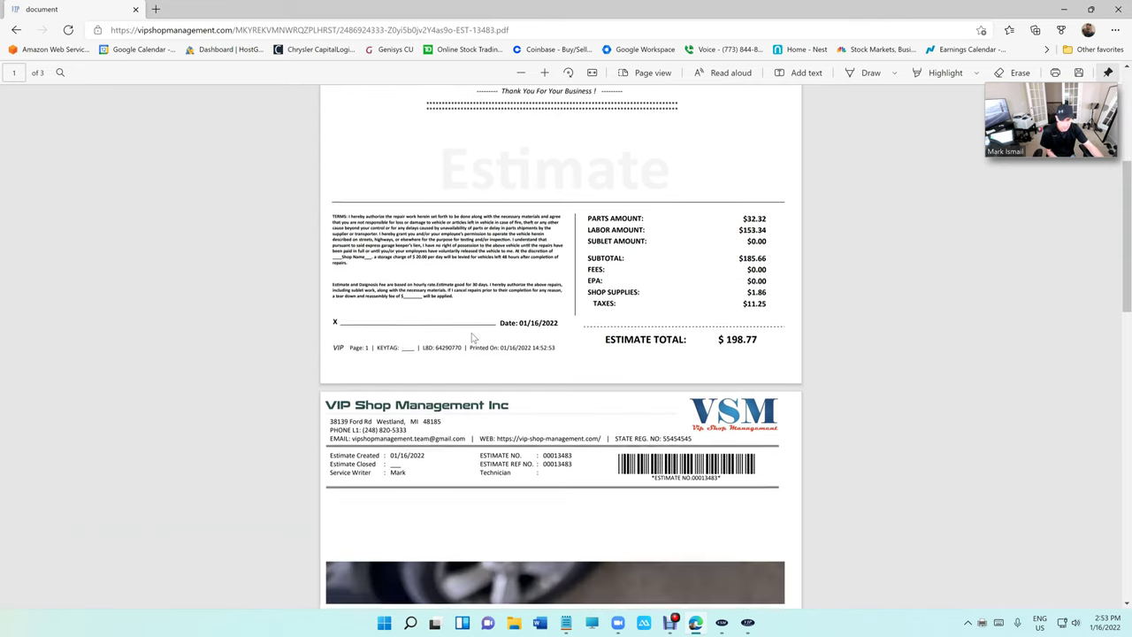
scroll(470, 336, "down", 2)
scroll(470, 336, "down", 1)
scroll(470, 332, "down", 1)
scroll(470, 331, "down", 1)
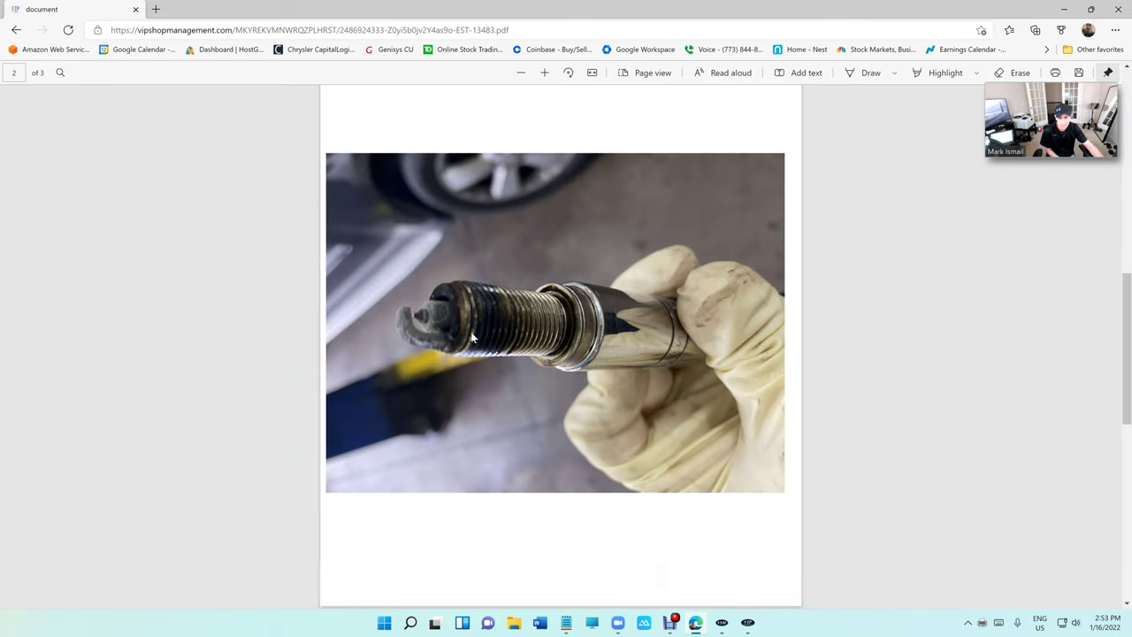
scroll(471, 332, "up", 2)
scroll(471, 332, "down", 3)
scroll(470, 332, "down", 1)
scroll(472, 337, "down", 1)
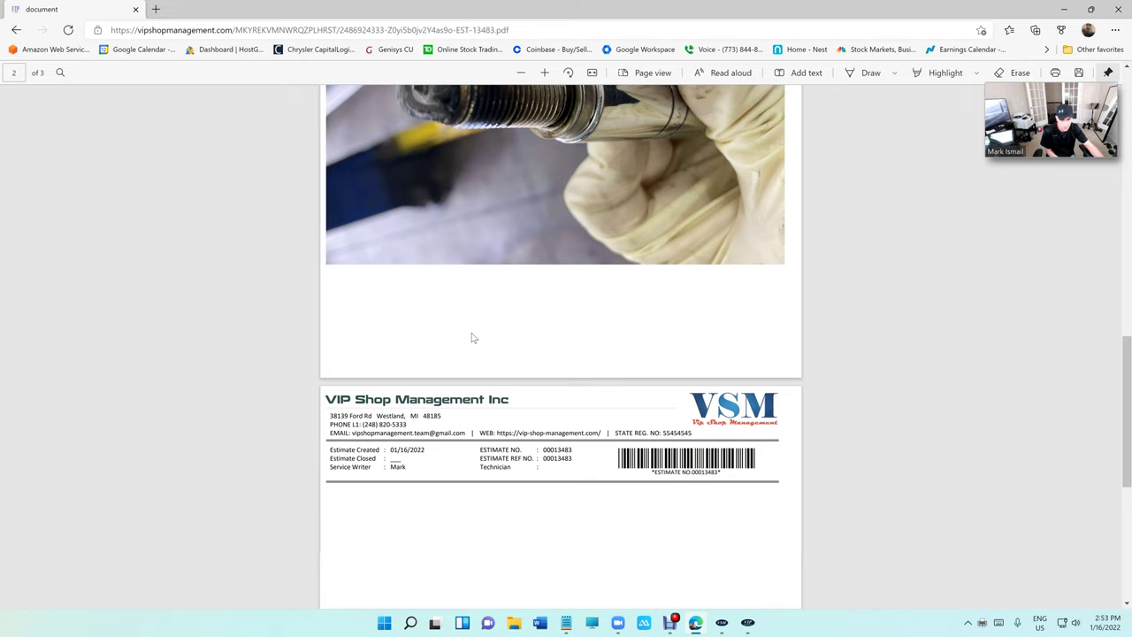
scroll(472, 338, "down", 3)
scroll(471, 336, "down", 1)
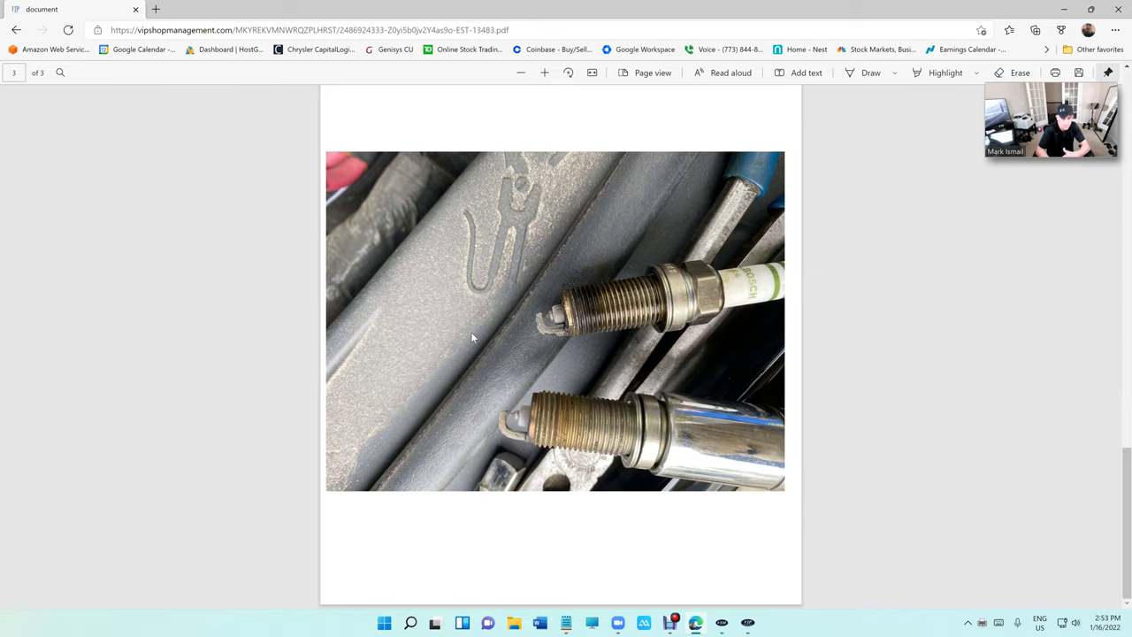
- Scroll back to page 1 of the PDF and bring up ApowerMirror
scroll(471, 332, "up", 5)
scroll(462, 278, "up", 5)
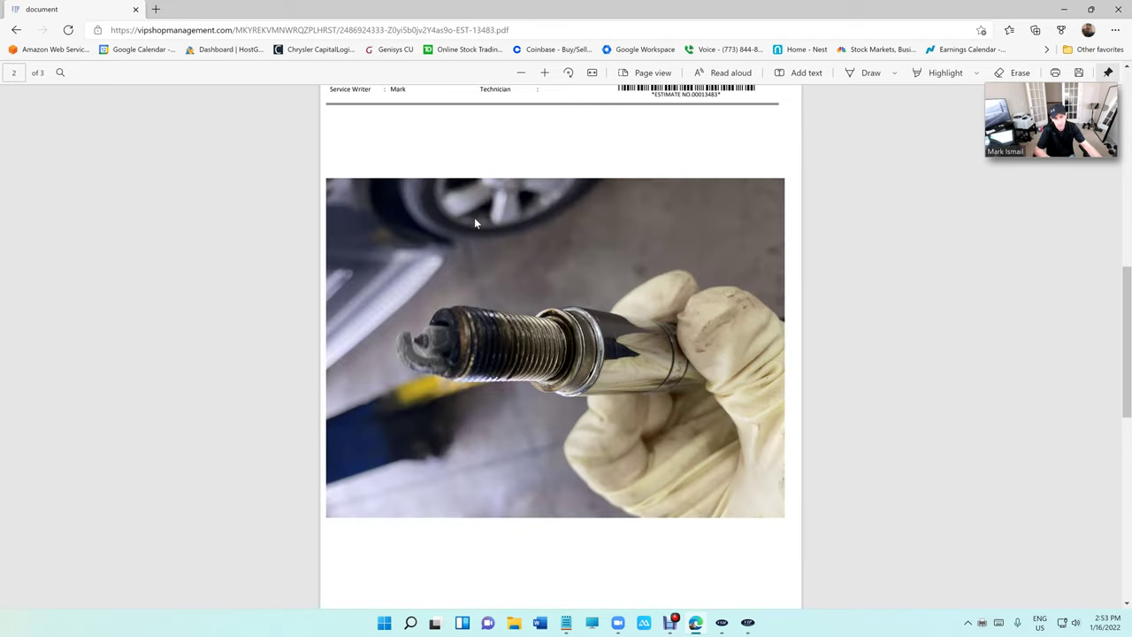
scroll(474, 217, "up", 4)
scroll(474, 217, "up", 1)
scroll(474, 217, "up", 3)
scroll(474, 217, "up", 10)
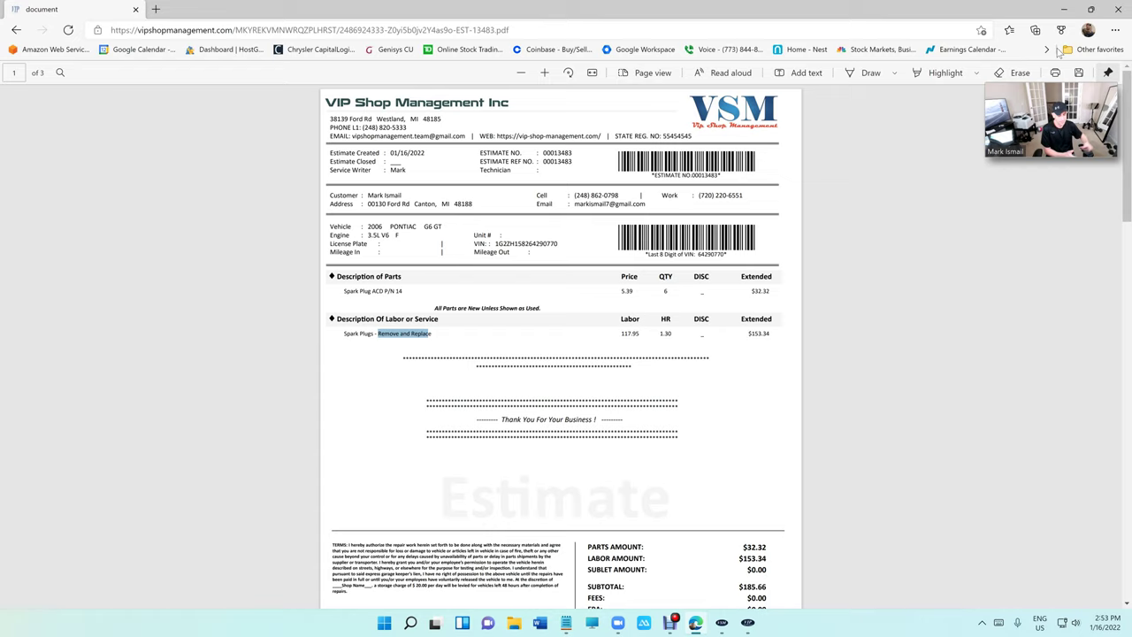
left_click(645, 625)
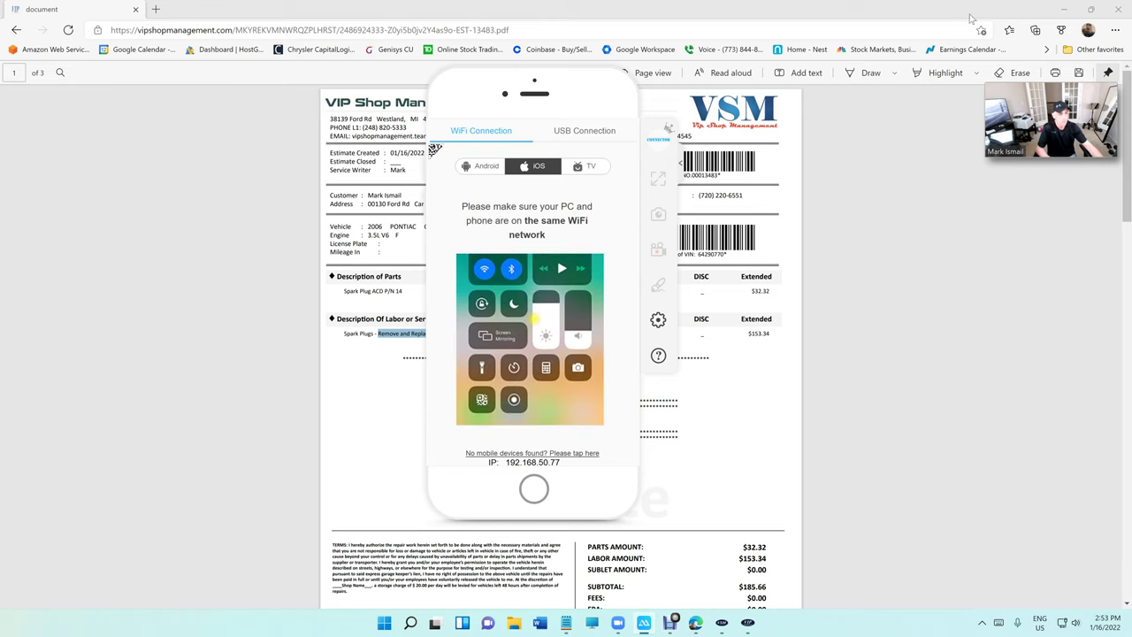
- Minimize Edge and move the ApowerMirror phone window to the right
left_click(1064, 9)
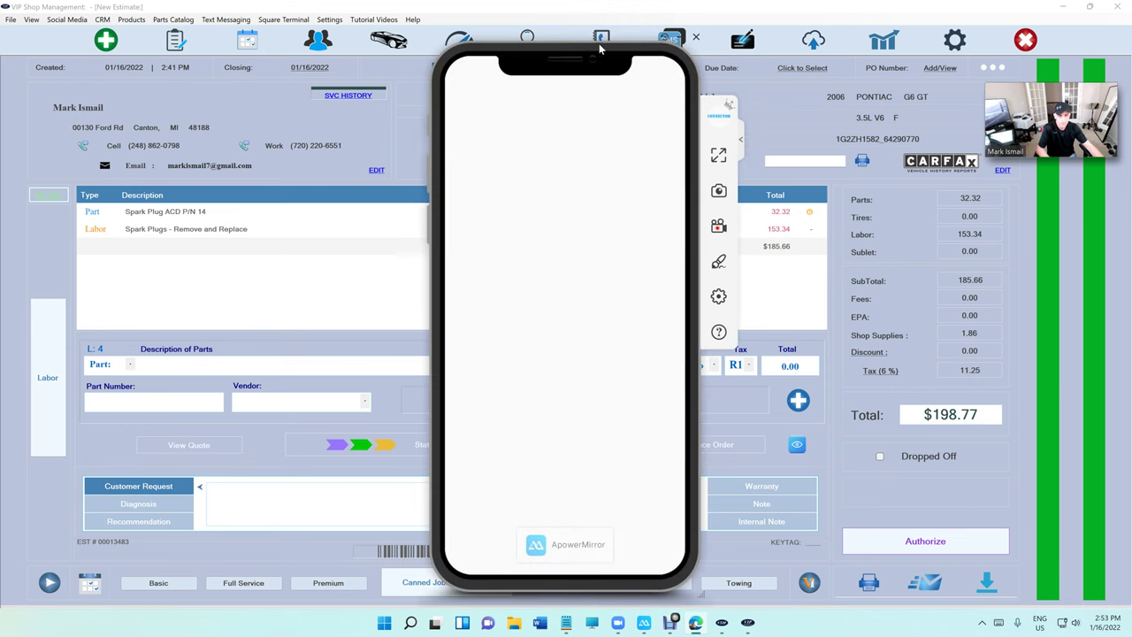
left_click_drag(593, 52, 813, 73)
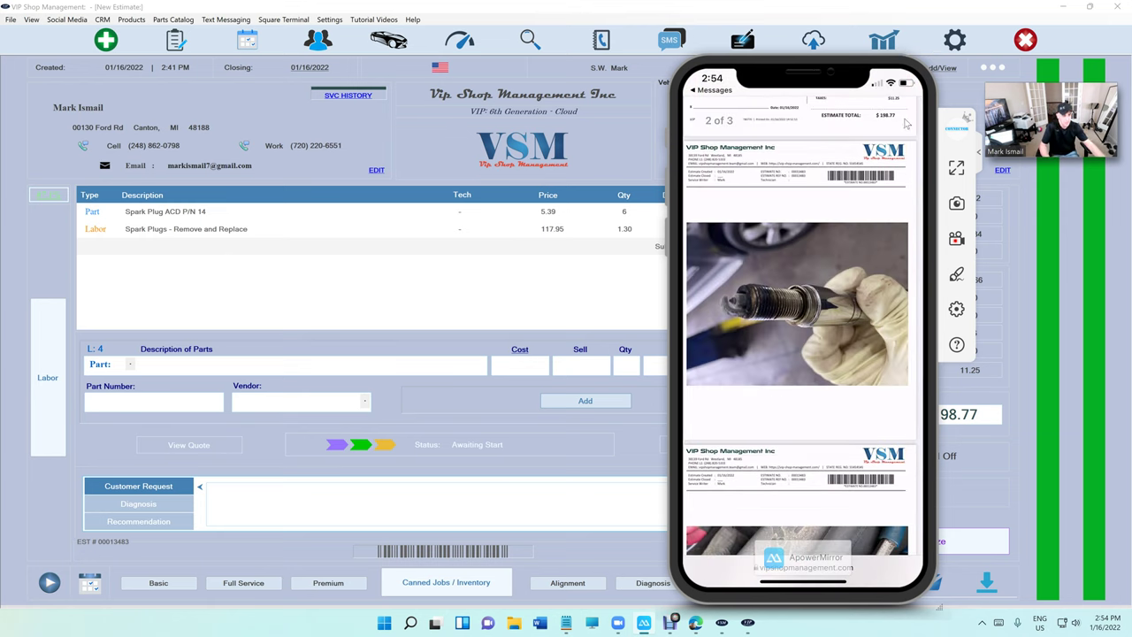
- Close ApowerMirror, draft a new text with the estimate attached, then close the SMS window
left_click(978, 152)
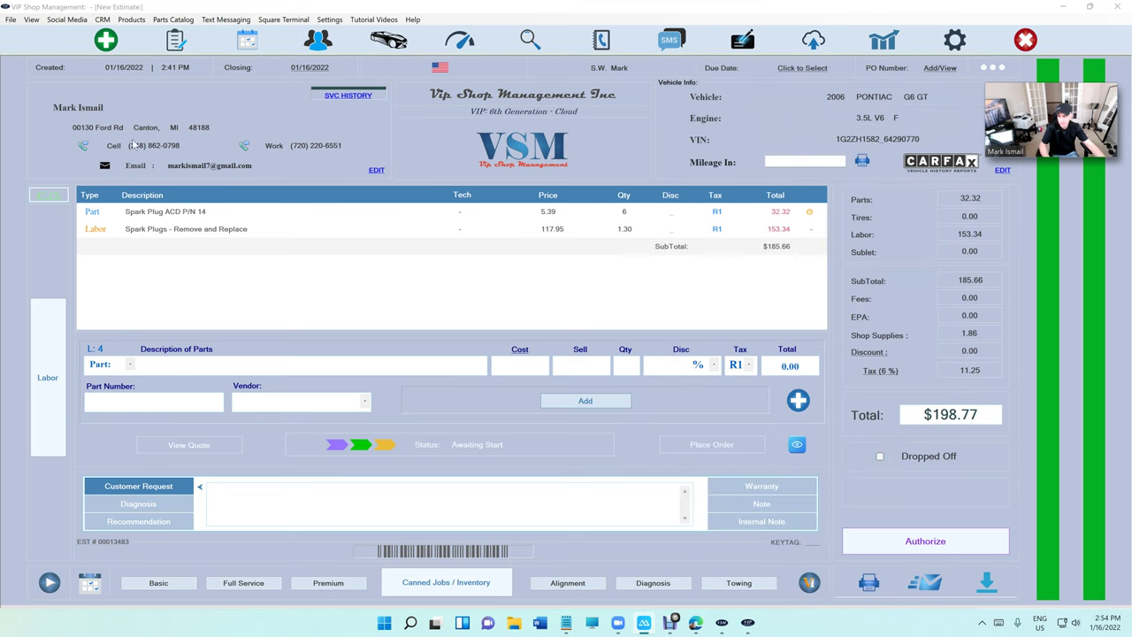
left_click(84, 146)
left_click(522, 302)
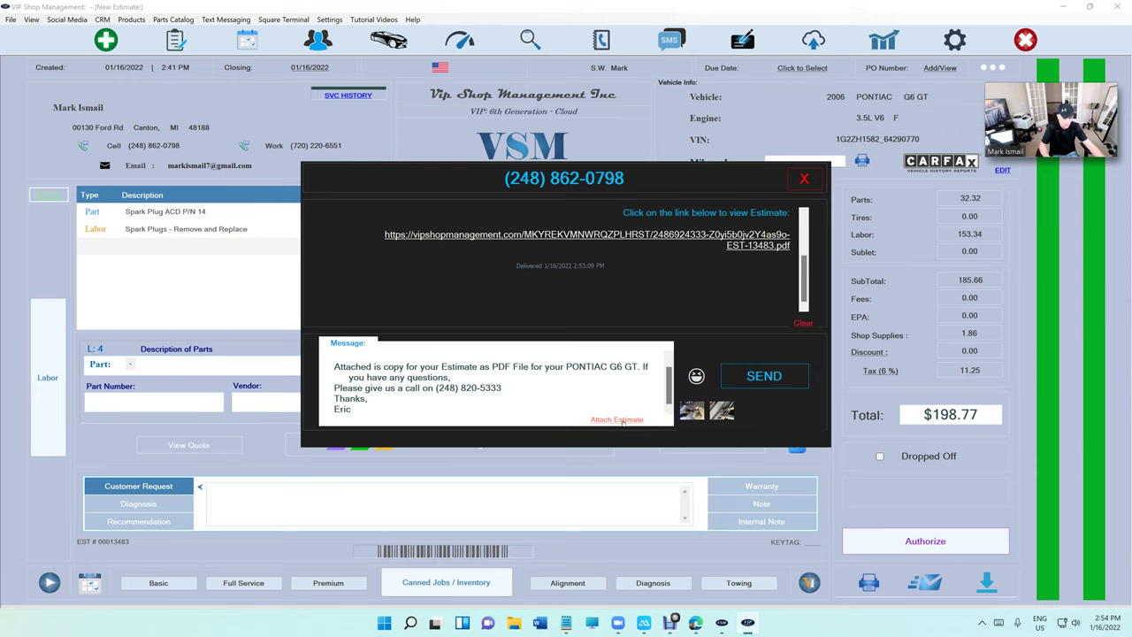
left_click(619, 419)
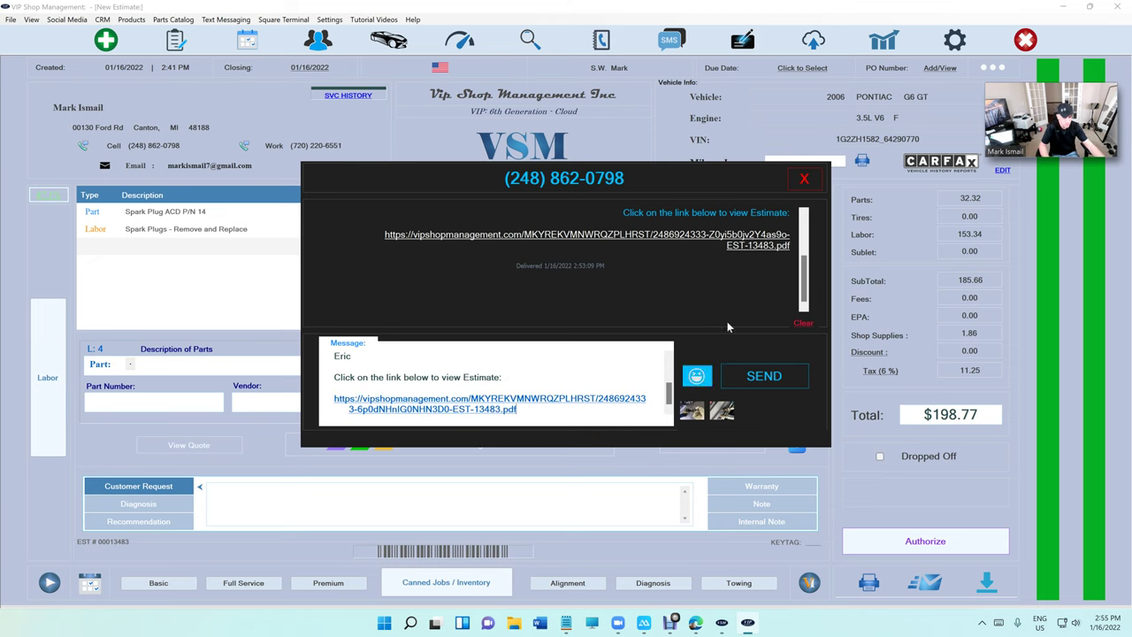
left_click(804, 178)
- Reopen a new customer text with the prefilled estimate note and no photos ticked
left_click(85, 147)
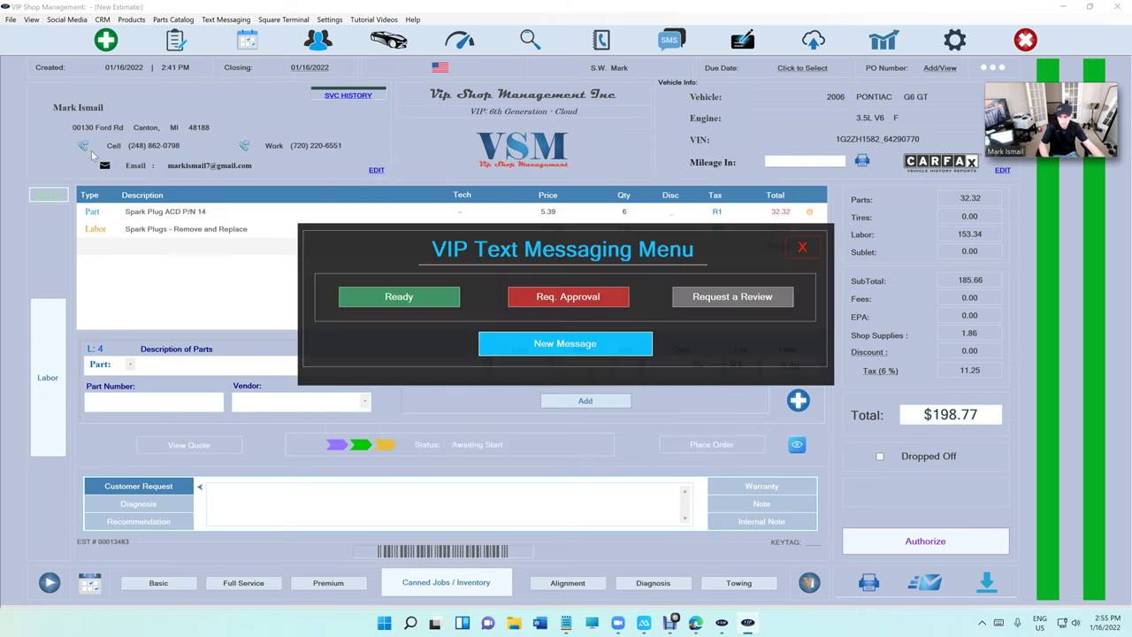
left_click(569, 297)
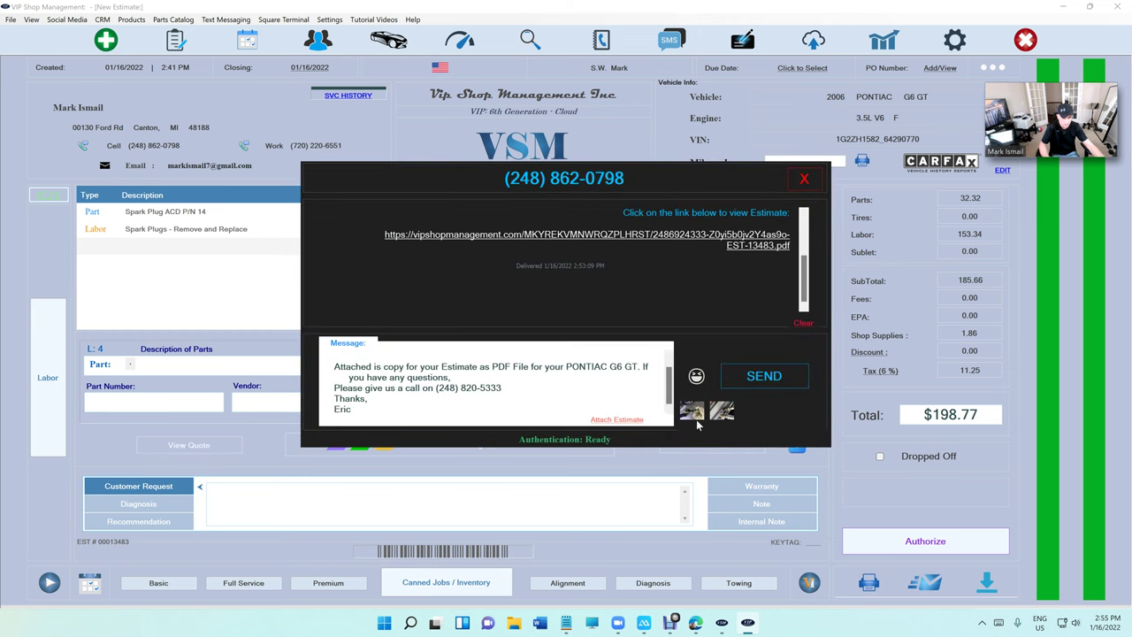
left_click(721, 412)
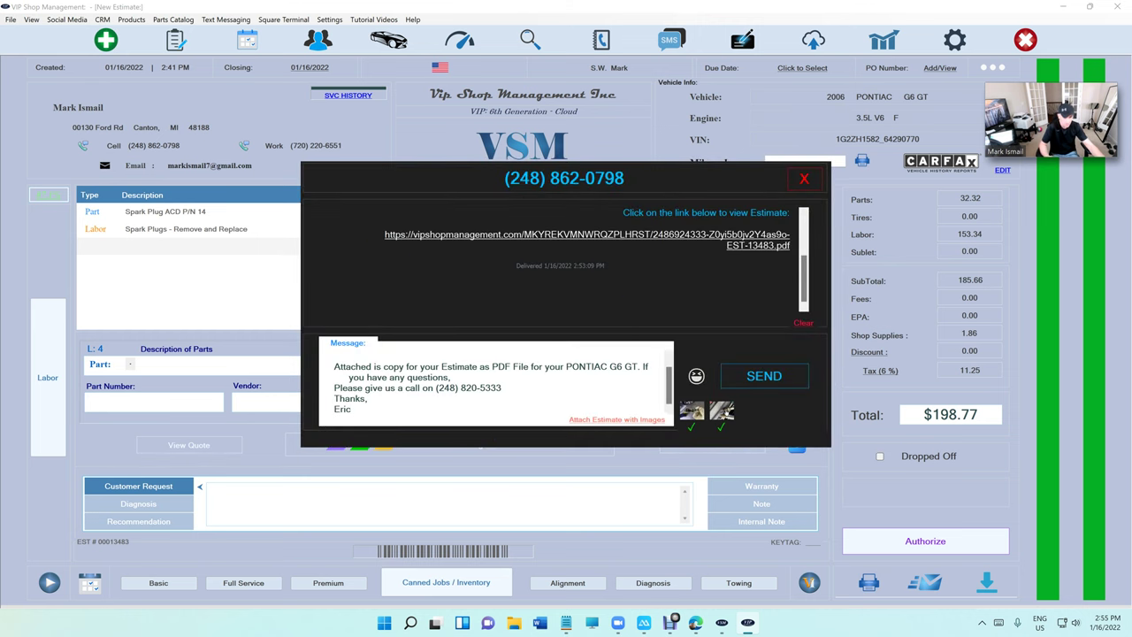
left_click(691, 410)
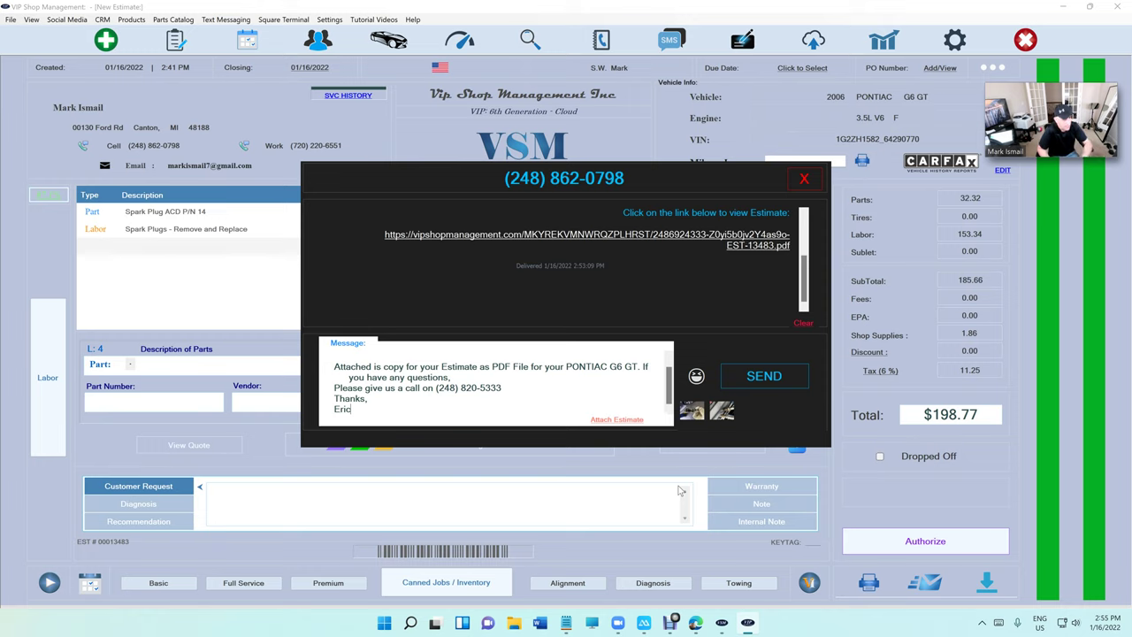